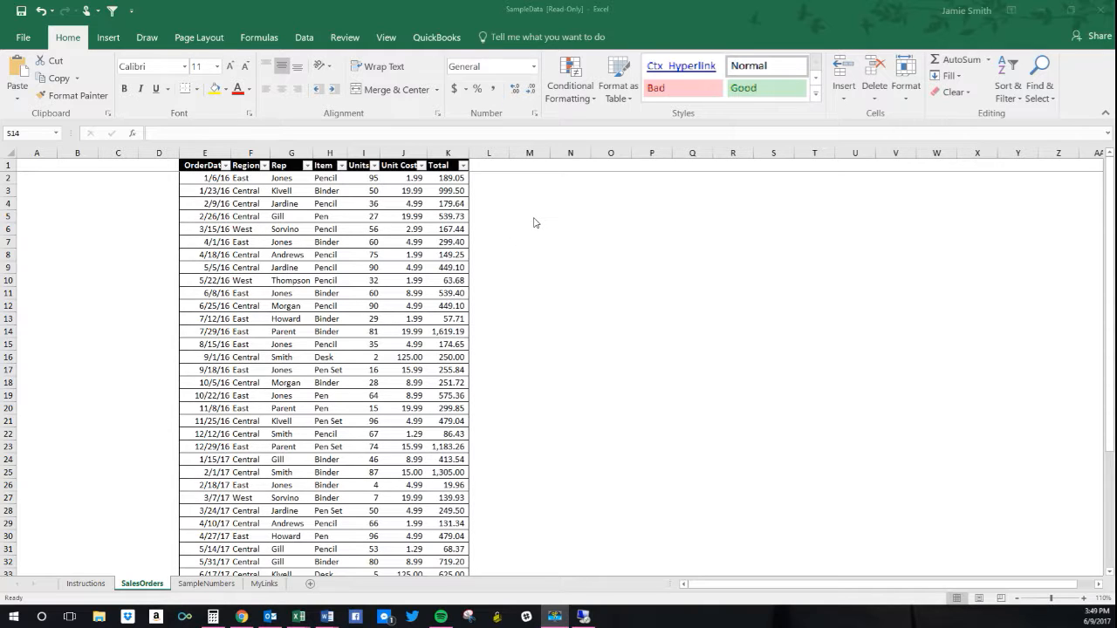
# - Create a PivotTable from the whole sales orders table (Table1), placed on the existing SalesOrders worksheet
pyautogui.click(108, 40)
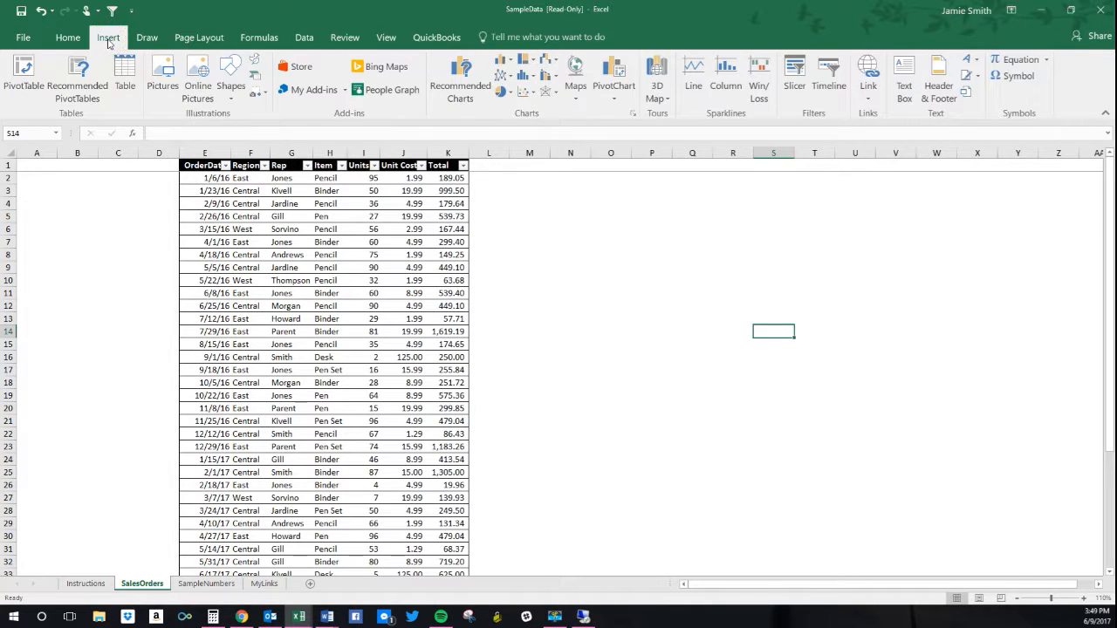
pyautogui.click(25, 79)
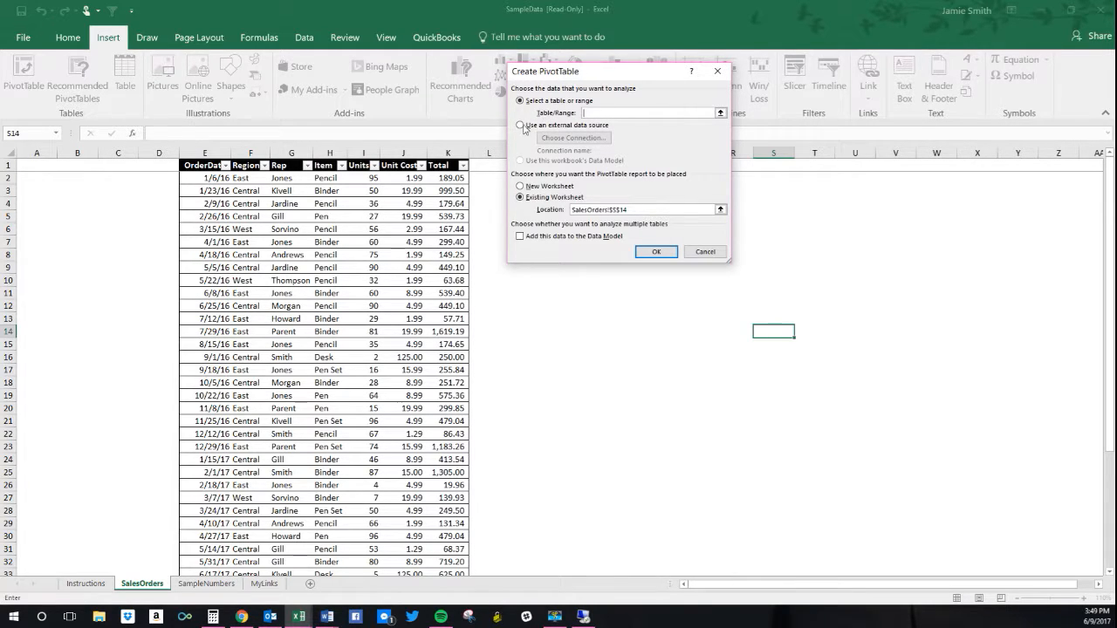
pyautogui.moveTo(199, 164); pyautogui.dragTo(445, 528)
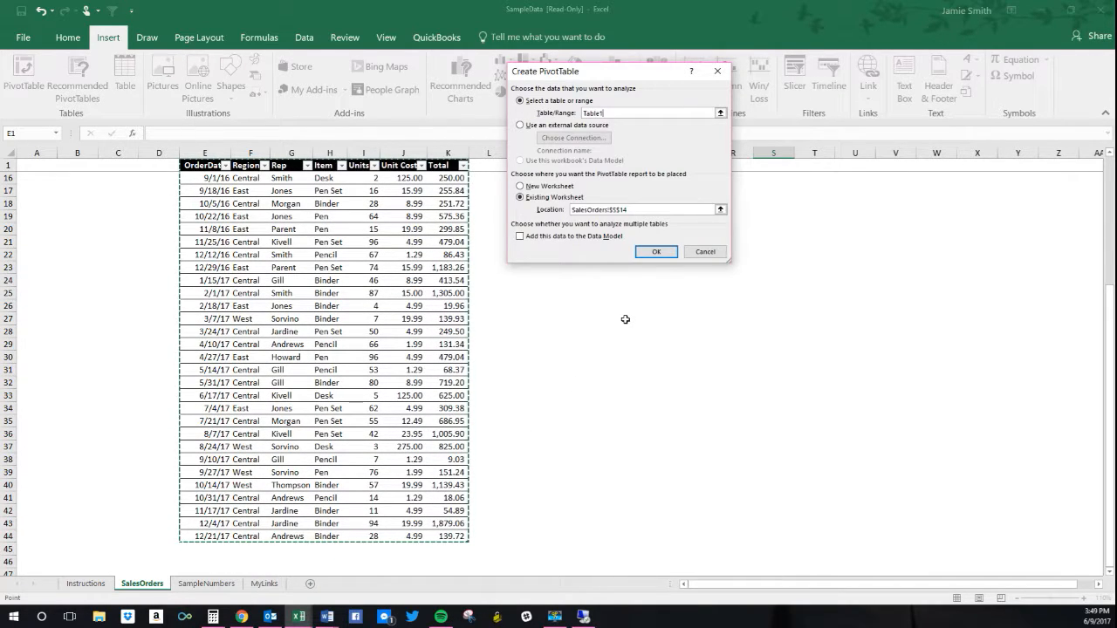
pyautogui.click(646, 252)
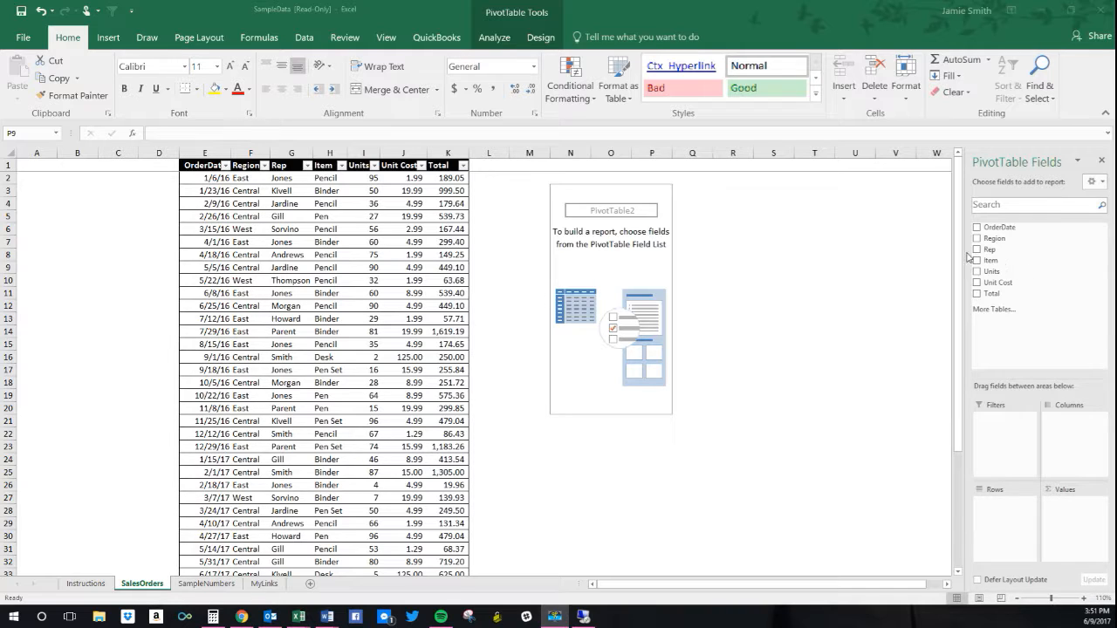
# - Try adding the Region, Rep and Item fields to the empty PivotTable, and remove all of them again
pyautogui.click(976, 228)
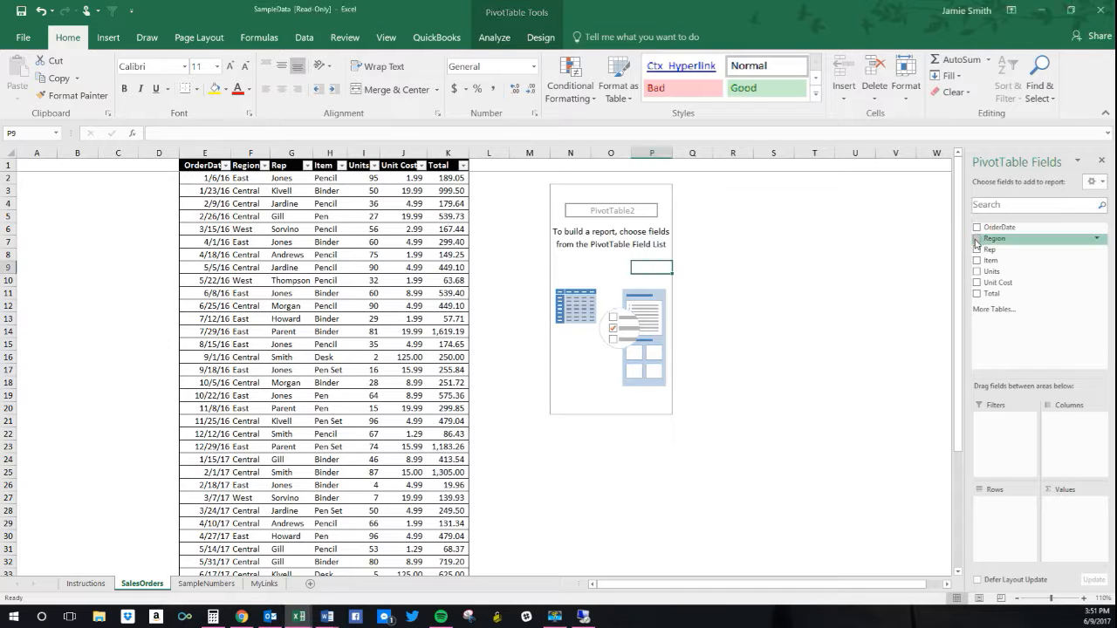
pyautogui.click(976, 238)
pyautogui.click(976, 250)
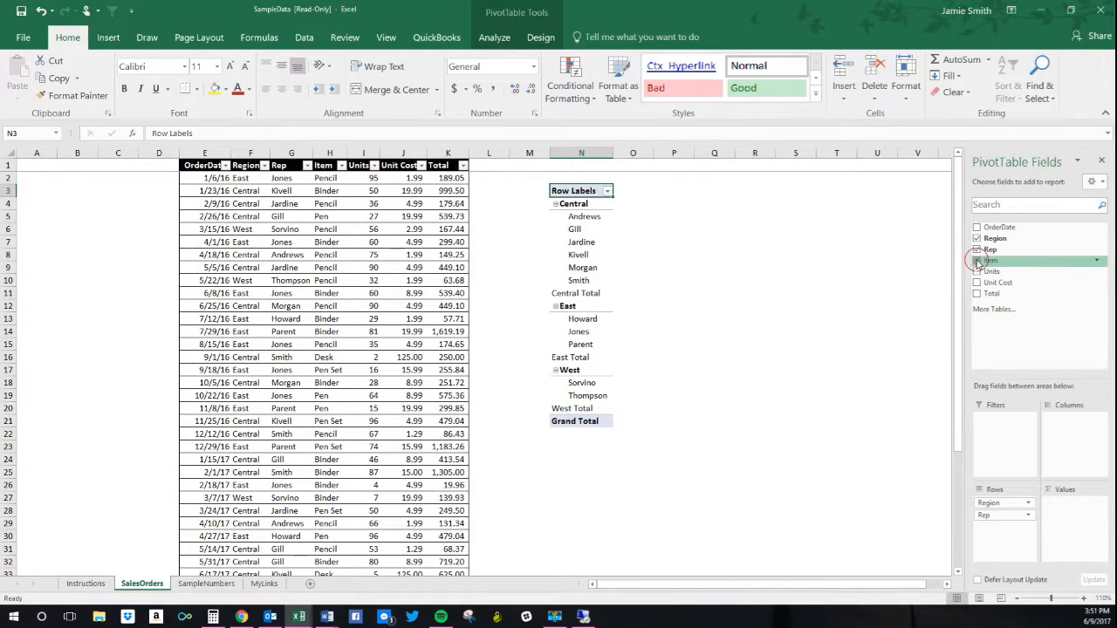
pyautogui.click(976, 260)
pyautogui.click(976, 260)
pyautogui.click(977, 249)
pyautogui.click(976, 238)
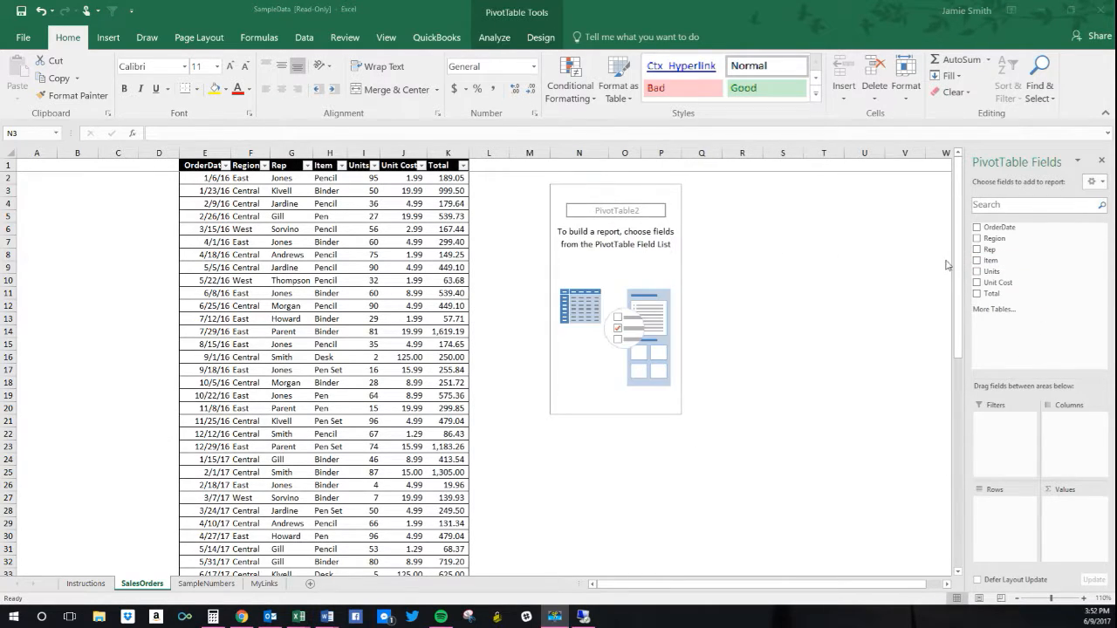
# - Summarize sales by region in the PivotTable, with Region as the row field and the sum of Total as values
pyautogui.click(994, 242)
pyautogui.moveTo(994, 241); pyautogui.dragTo(1003, 494)
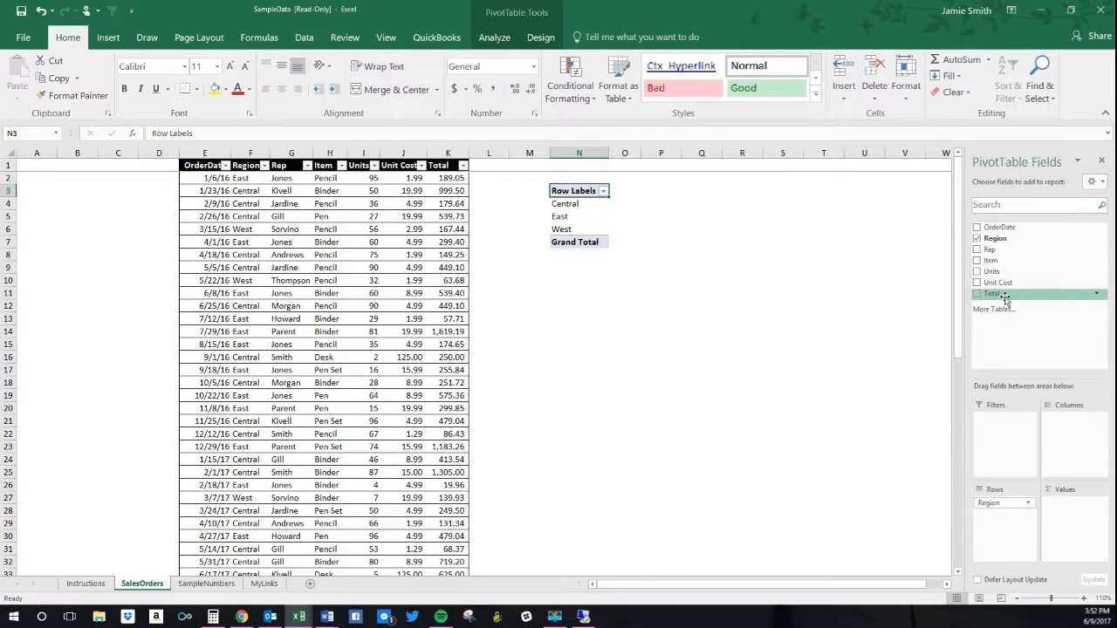
pyautogui.moveTo(1004, 299); pyautogui.dragTo(1069, 518)
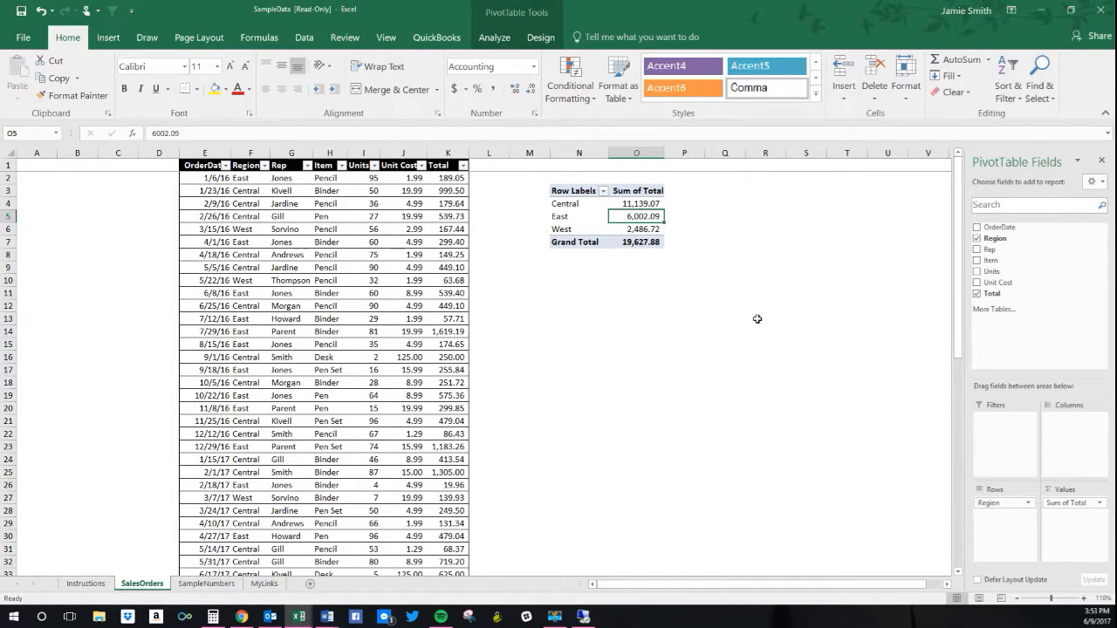
pyautogui.click(563, 203)
pyautogui.click(561, 216)
pyautogui.click(561, 229)
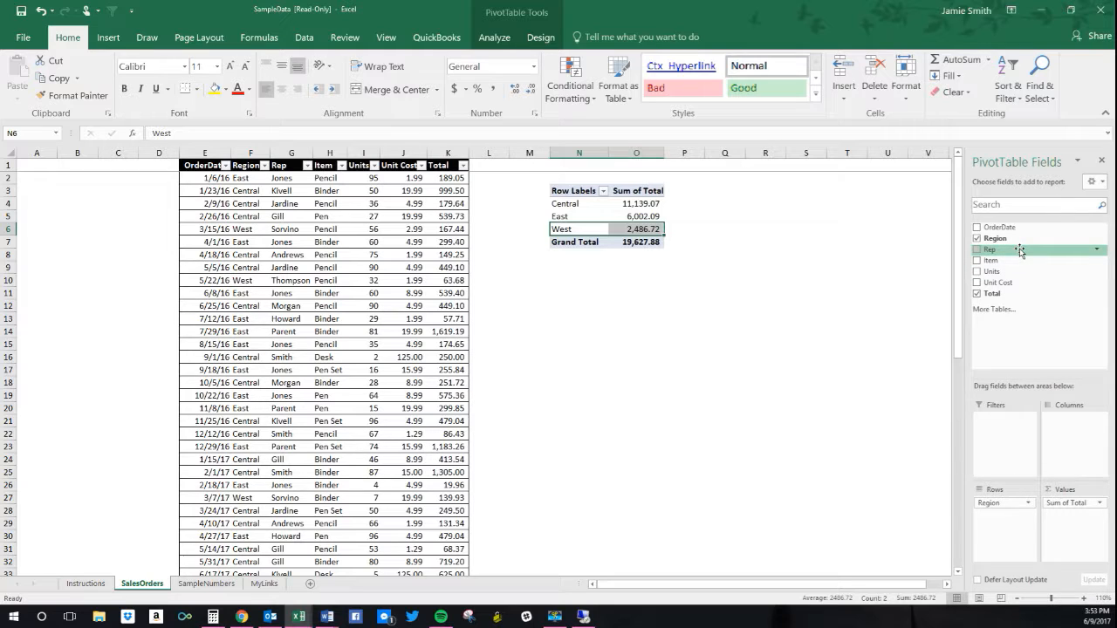
# - Add Rep as a row field in the PivotTable and move Region from the rows to the columns
pyautogui.moveTo(1019, 249); pyautogui.dragTo(997, 524)
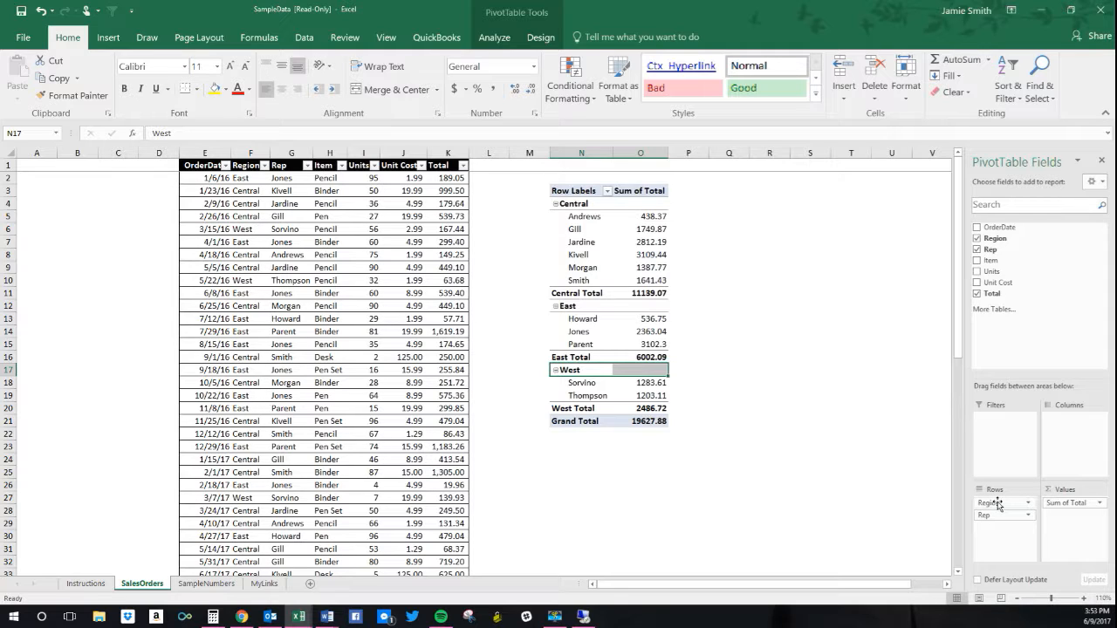
pyautogui.moveTo(1005, 505); pyautogui.dragTo(1065, 429)
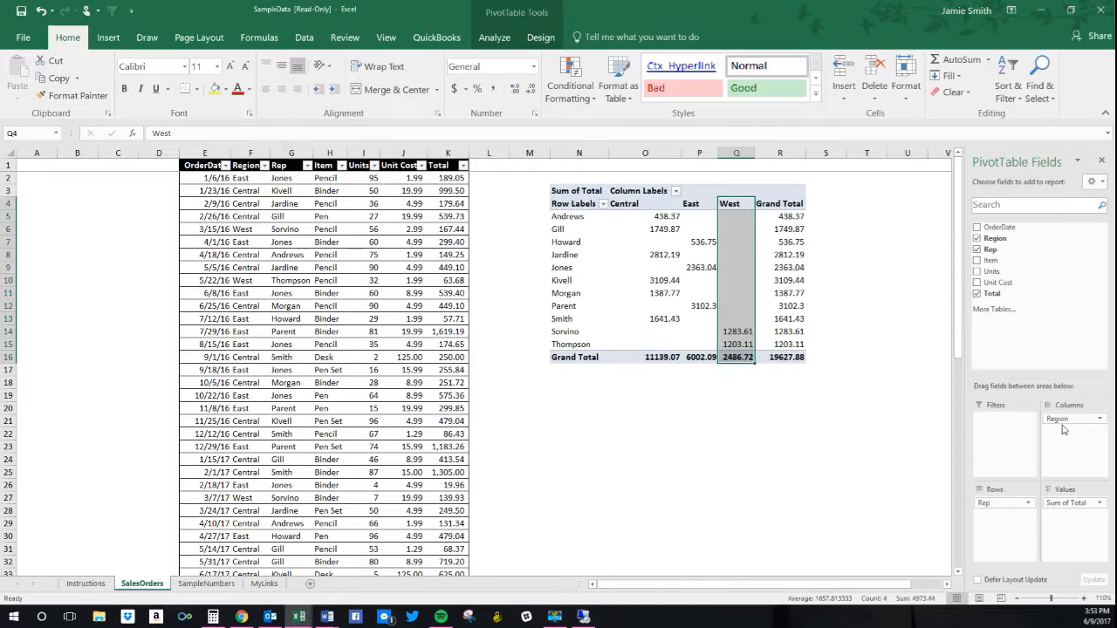
pyautogui.click(857, 358)
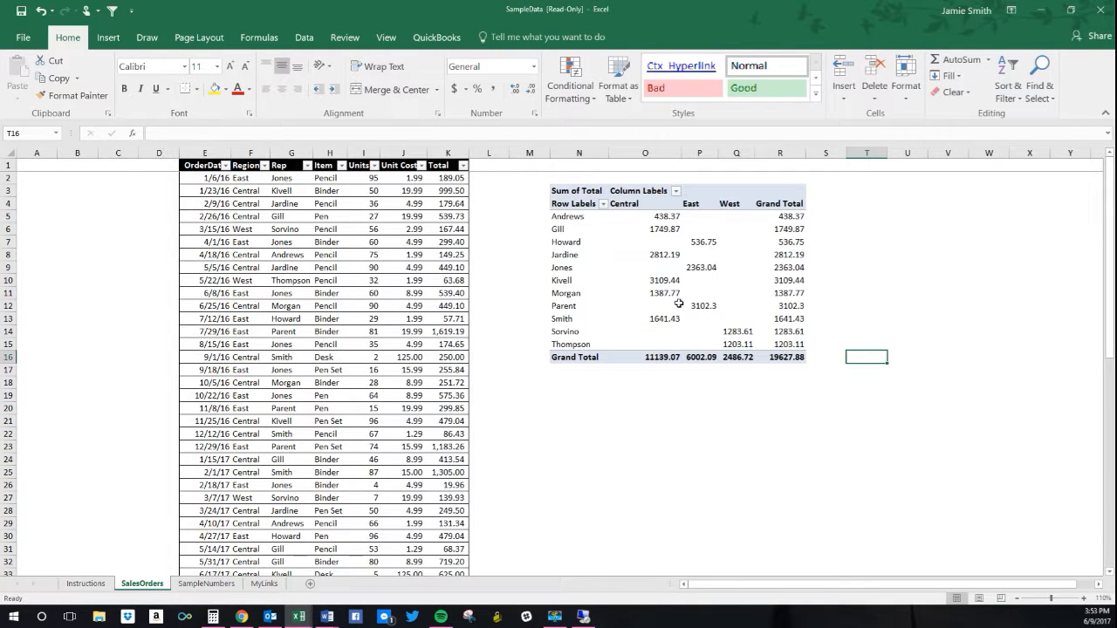
pyautogui.click(580, 345)
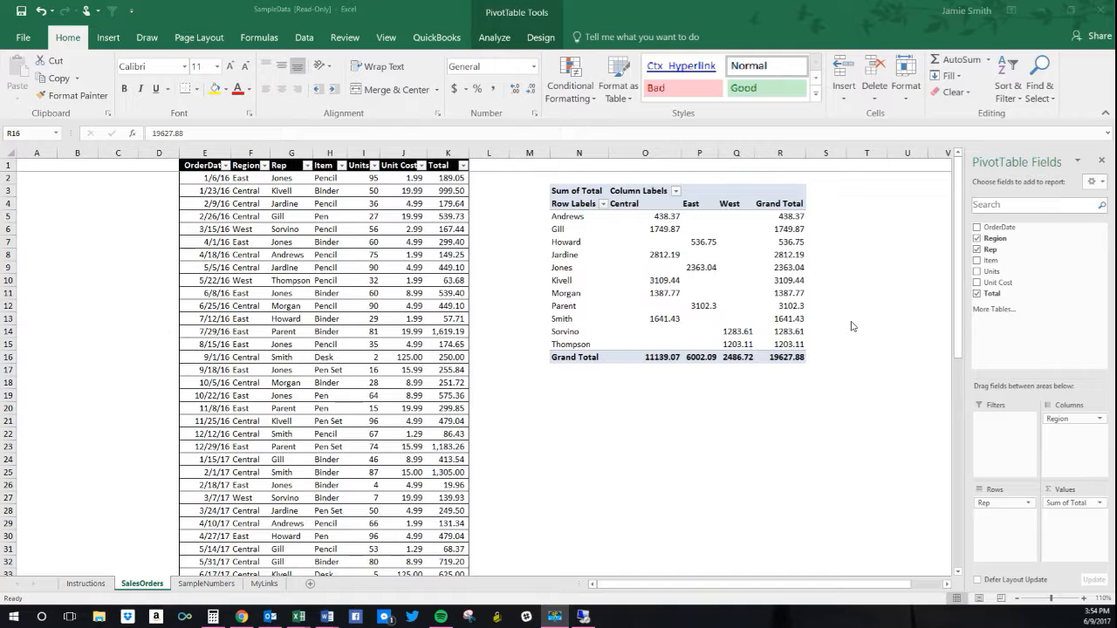
# - Filter the PivotTable's row labels to show only the second through fifth reps in the alphabetical list
pyautogui.click(604, 205)
pyautogui.click(602, 205)
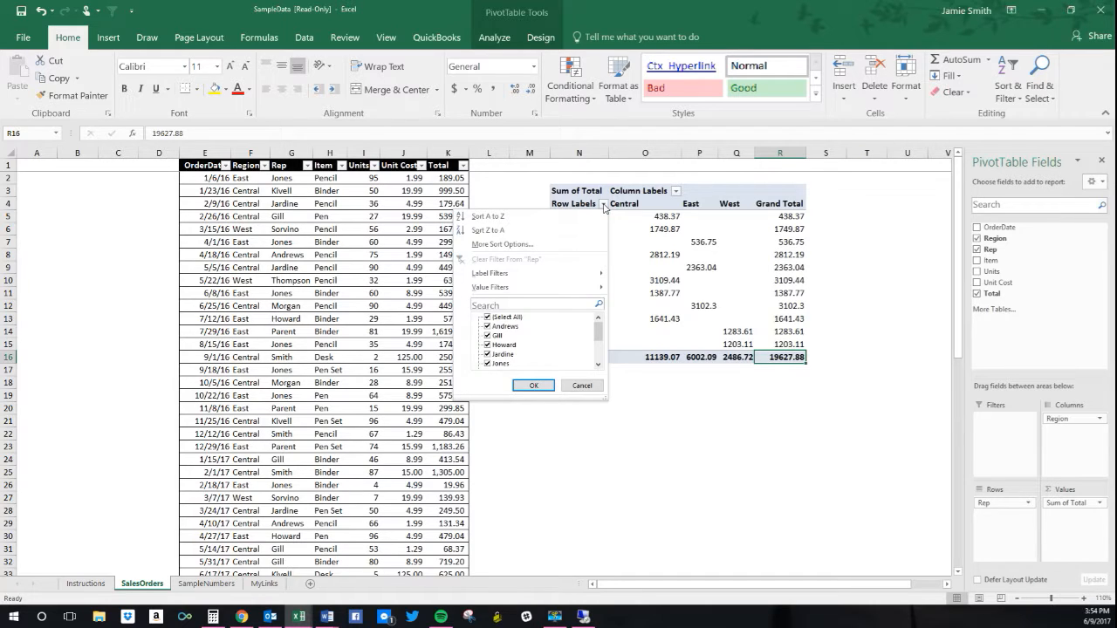
pyautogui.click(487, 316)
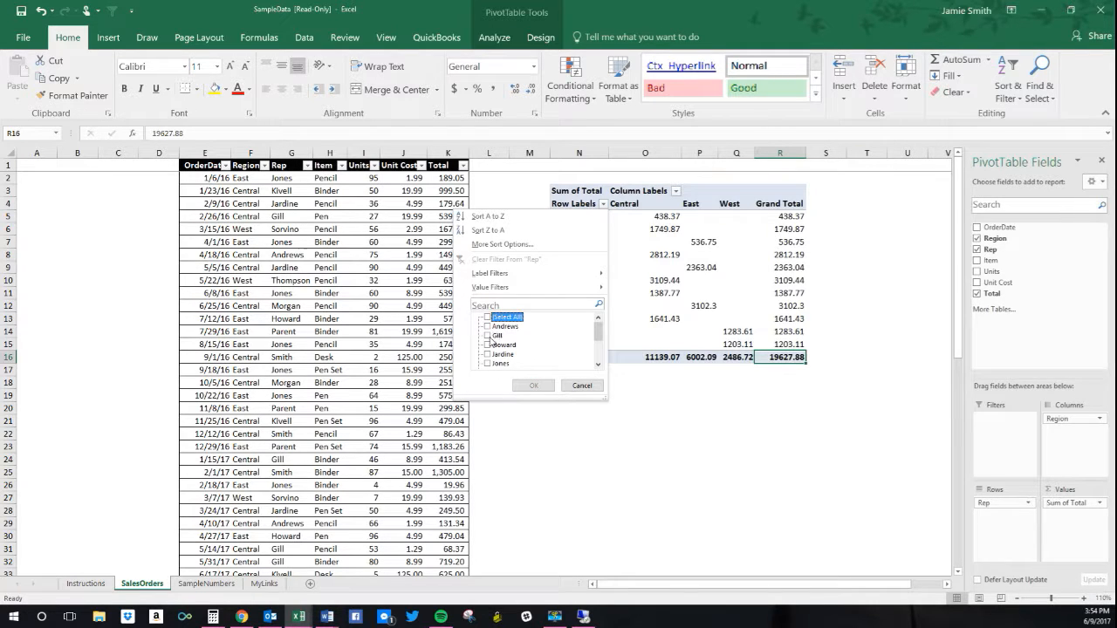
pyautogui.click(486, 335)
pyautogui.click(487, 345)
pyautogui.click(487, 354)
pyautogui.click(486, 363)
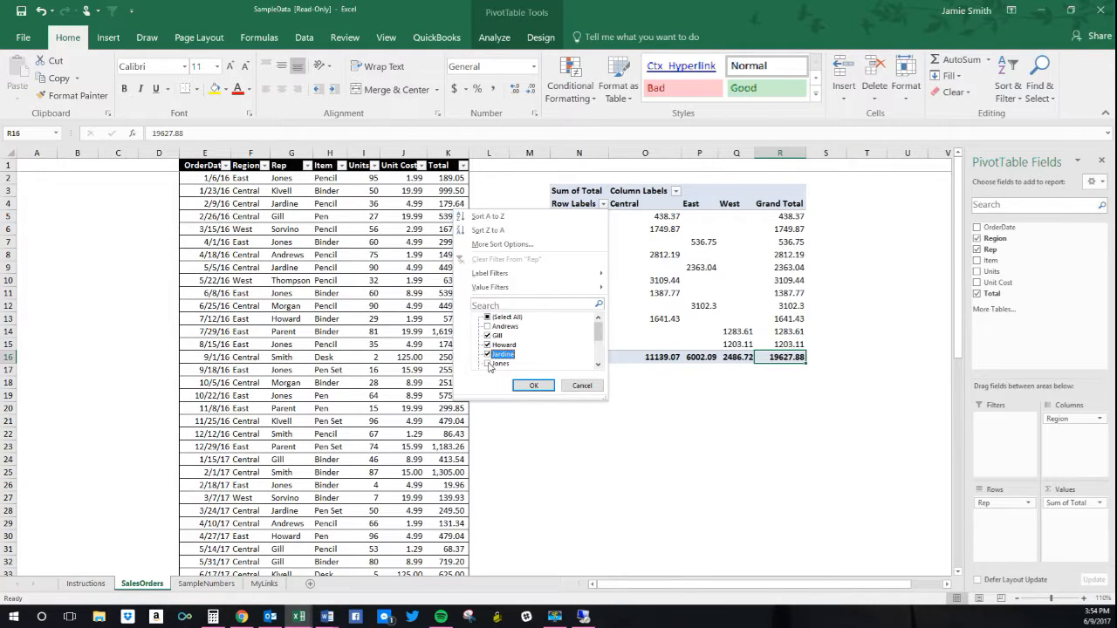
pyautogui.click(533, 386)
# - Reset the row label filter so that all reps are selected in the PivotTable
pyautogui.click(603, 203)
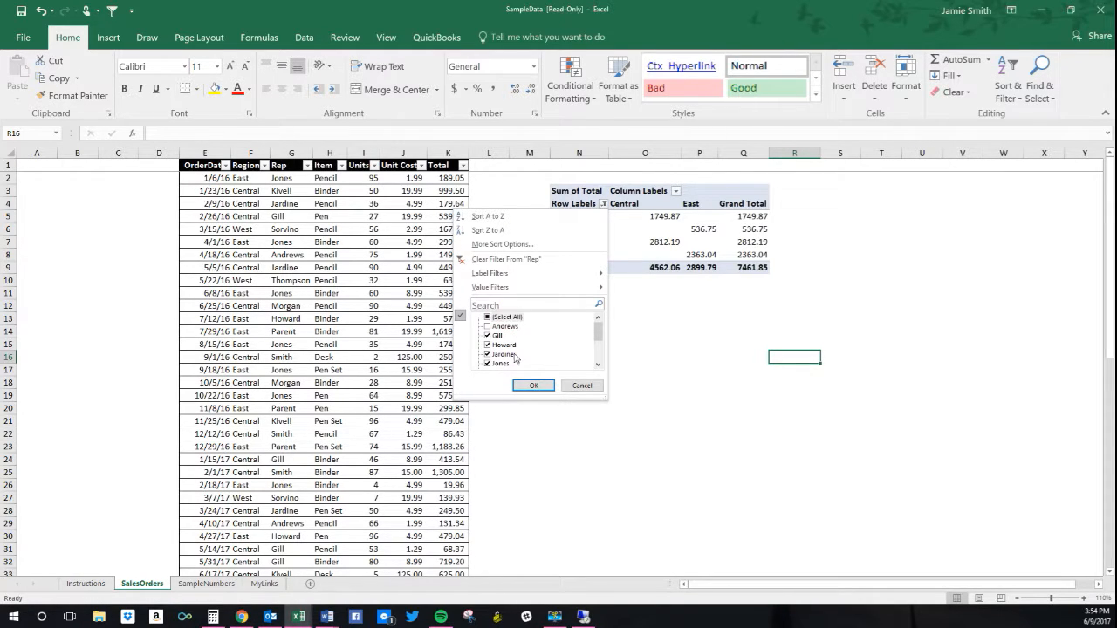
pyautogui.click(487, 317)
pyautogui.click(533, 386)
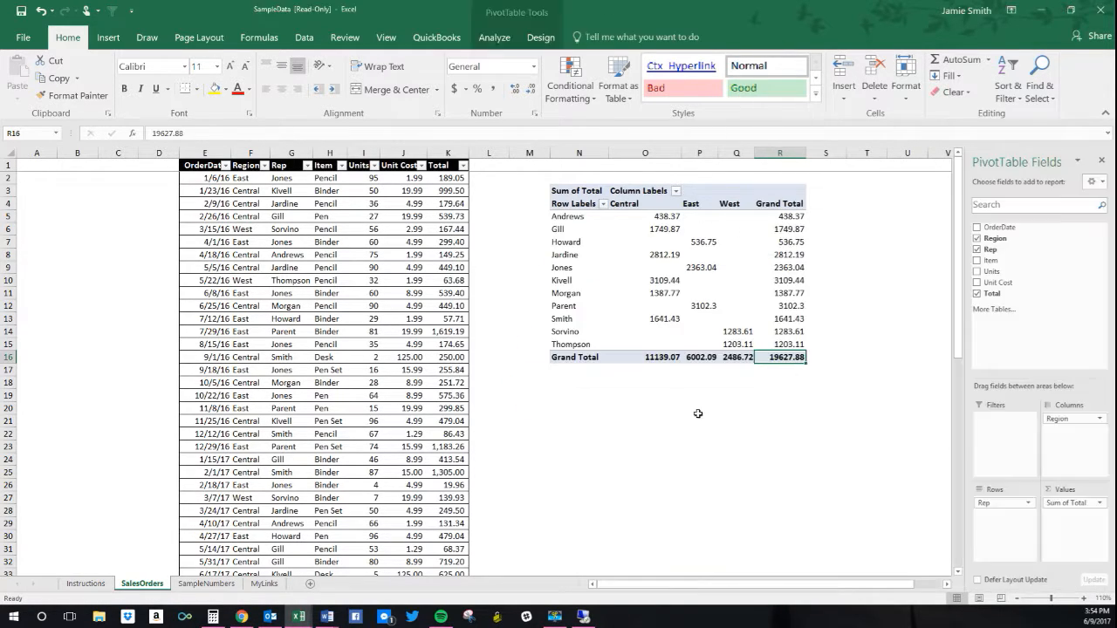
pyautogui.click(863, 314)
# - Sort the PivotTable's rep row labels Z to A and back to A to Z
pyautogui.click(603, 203)
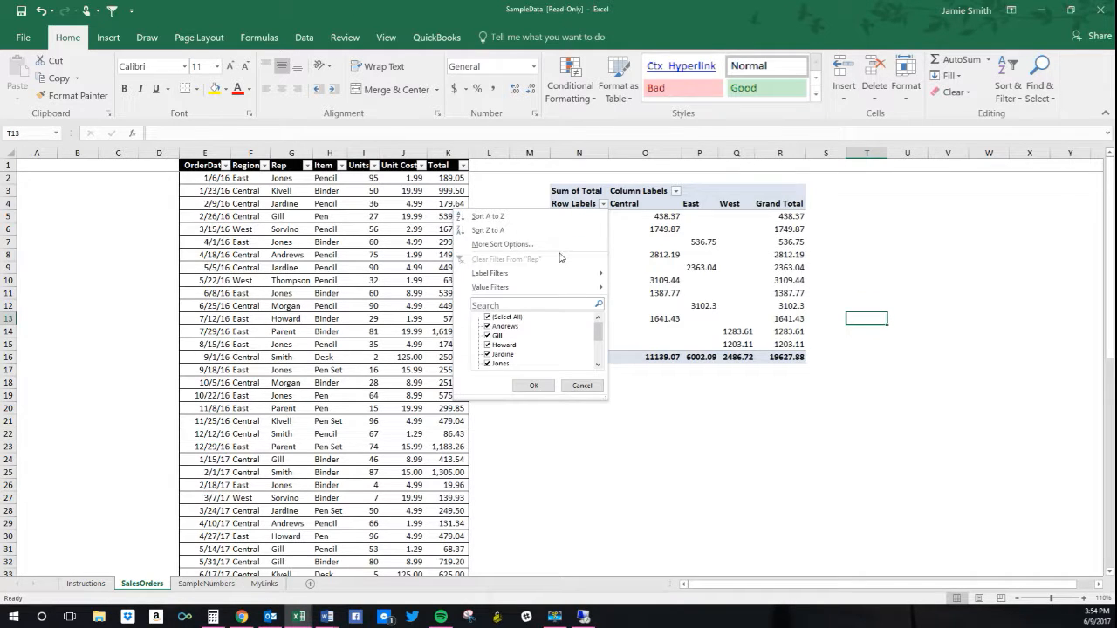
pyautogui.click(489, 230)
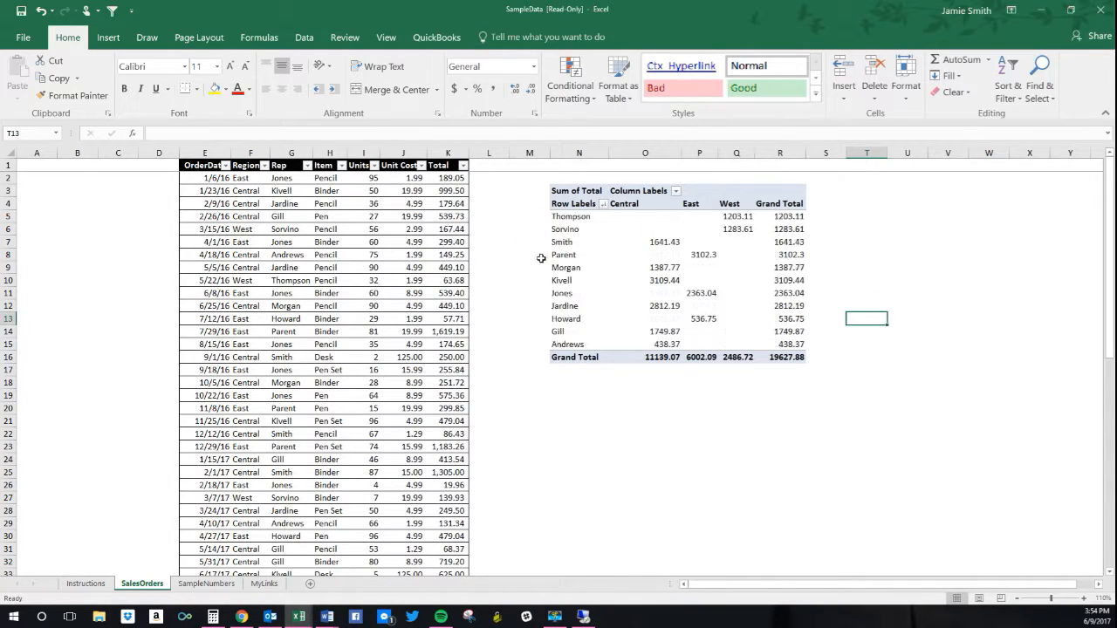
pyautogui.click(602, 203)
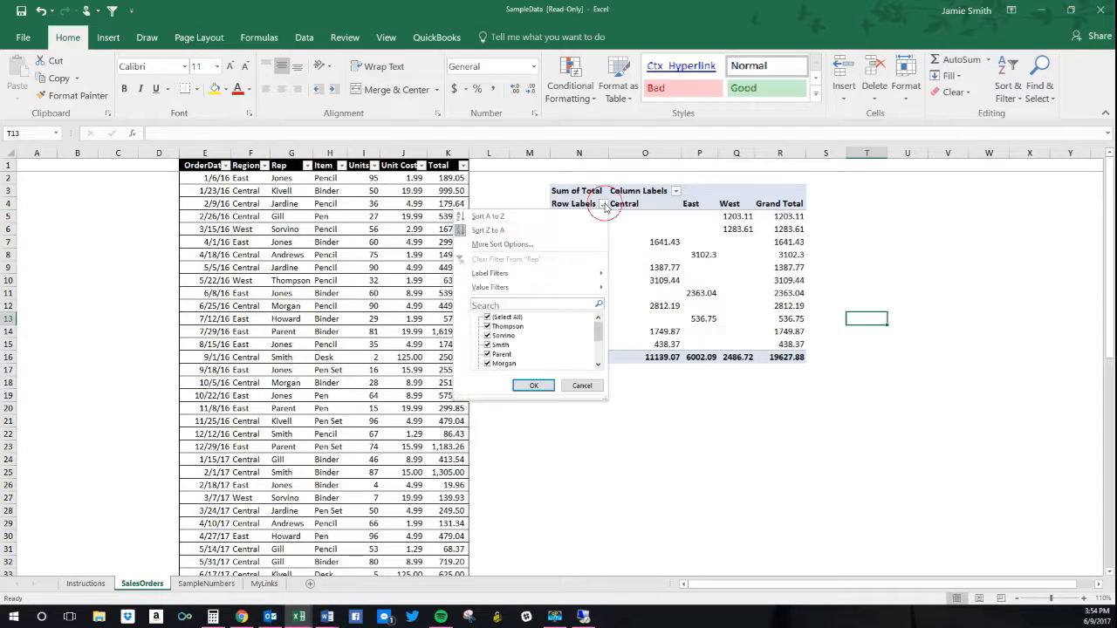
pyautogui.click(499, 217)
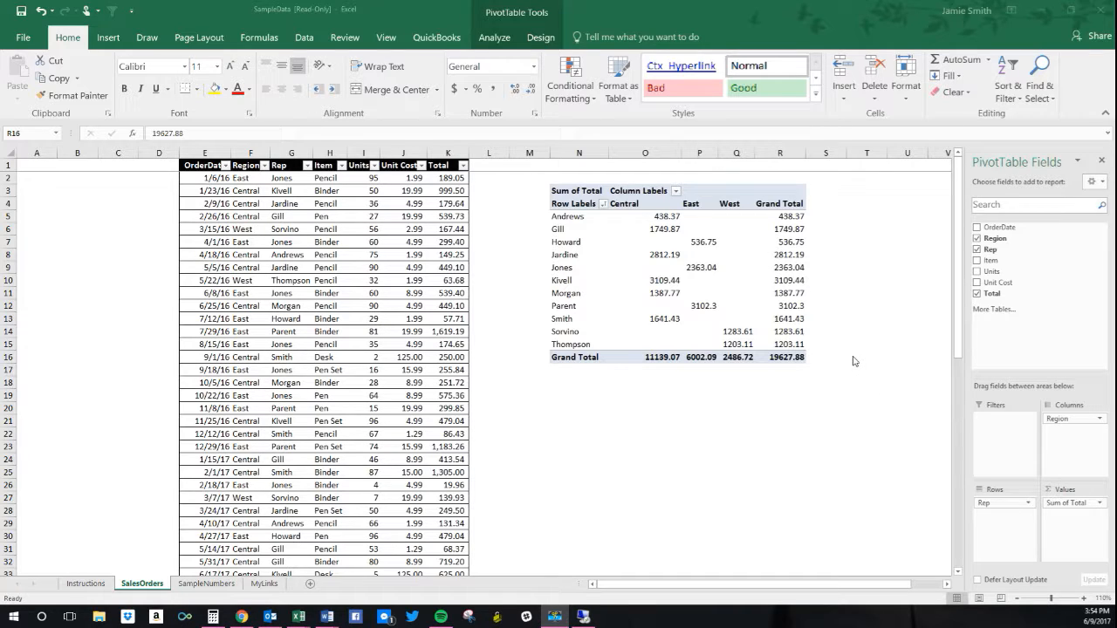
# - Format the PivotTable with the purple table style from the first row of the Dark group
pyautogui.click(677, 280)
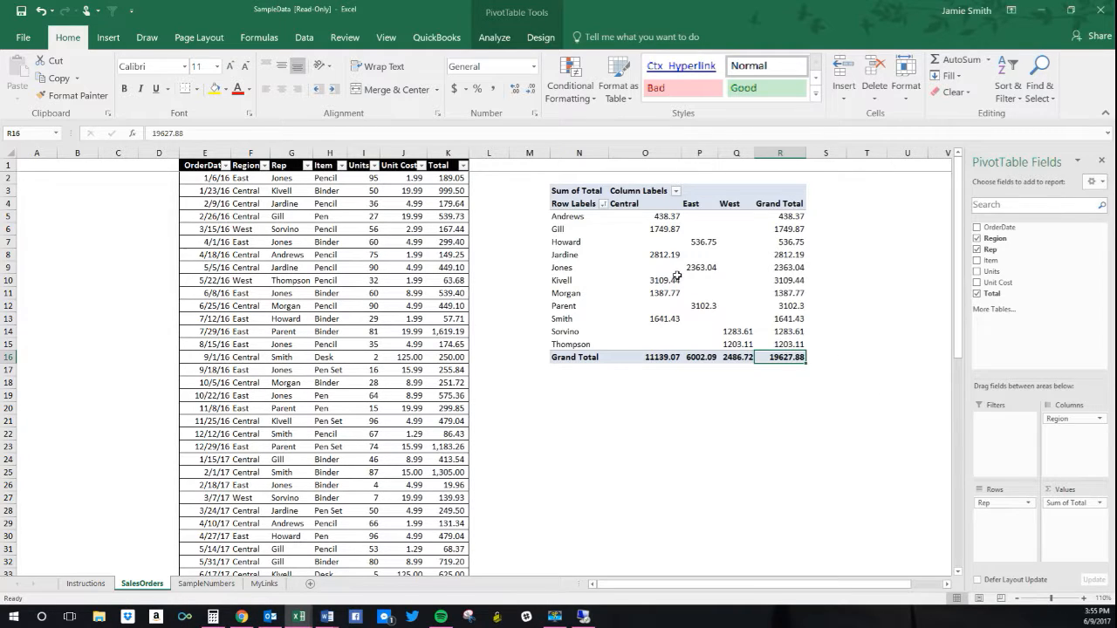
pyautogui.click(609, 93)
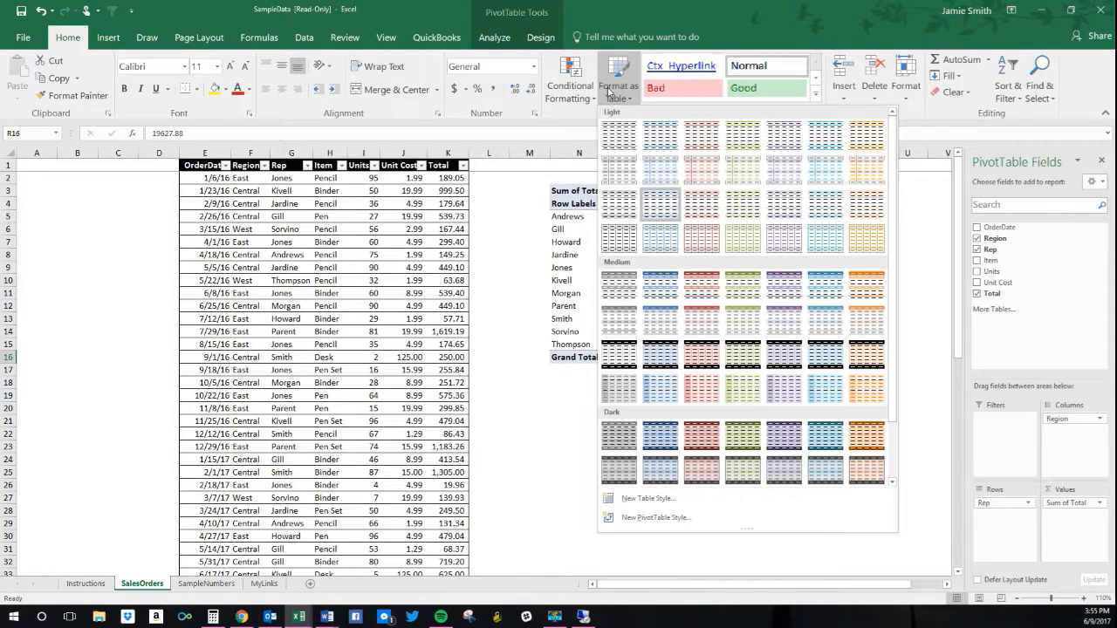
pyautogui.click(787, 442)
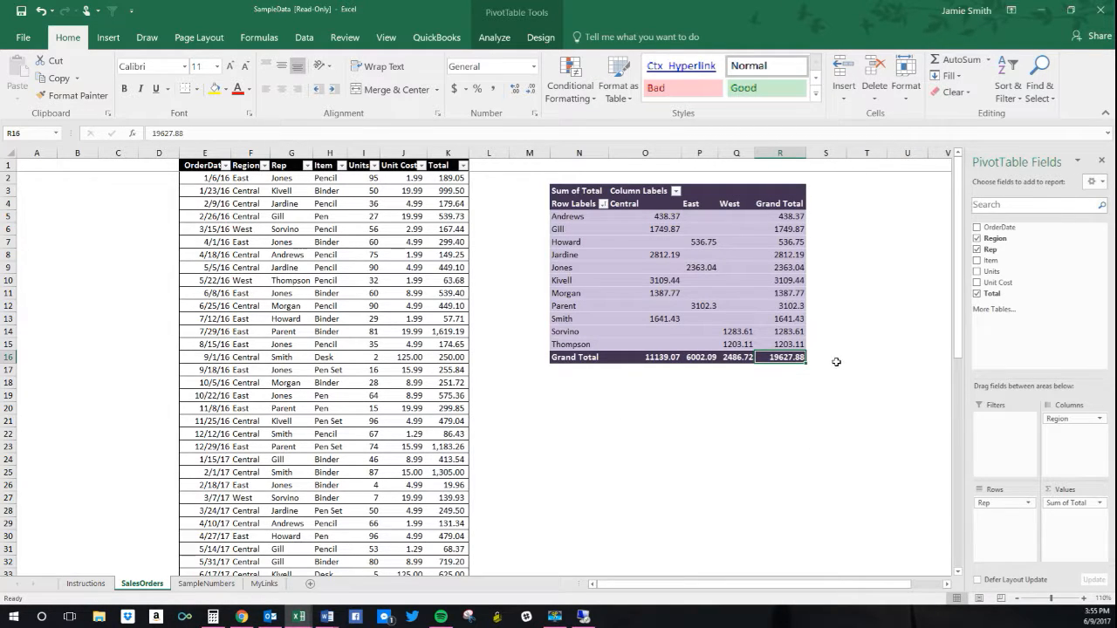
pyautogui.press('F10')
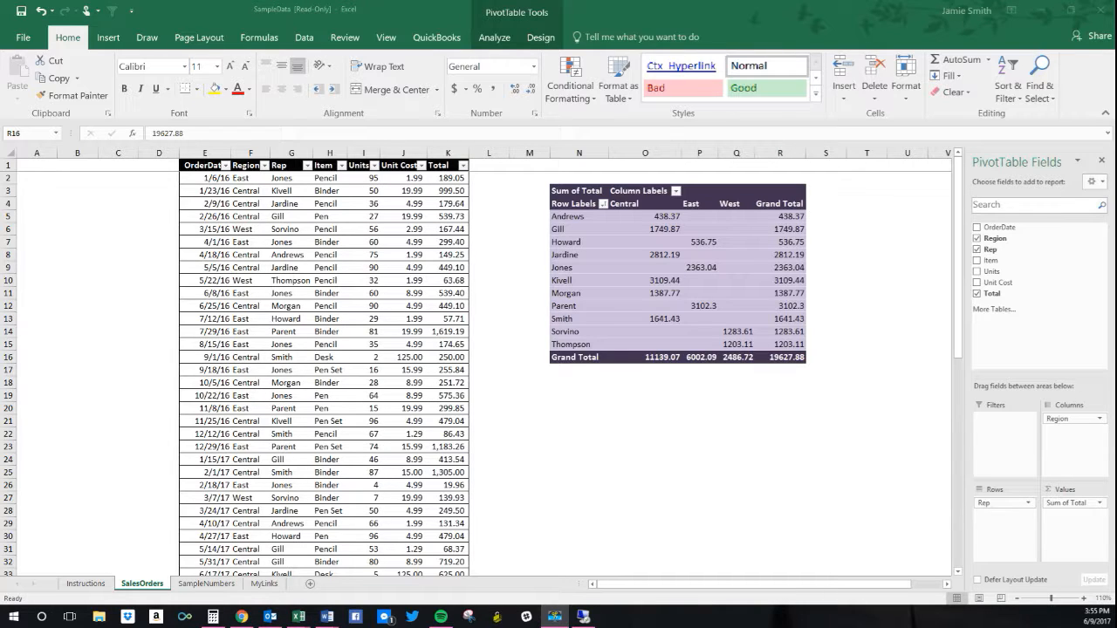